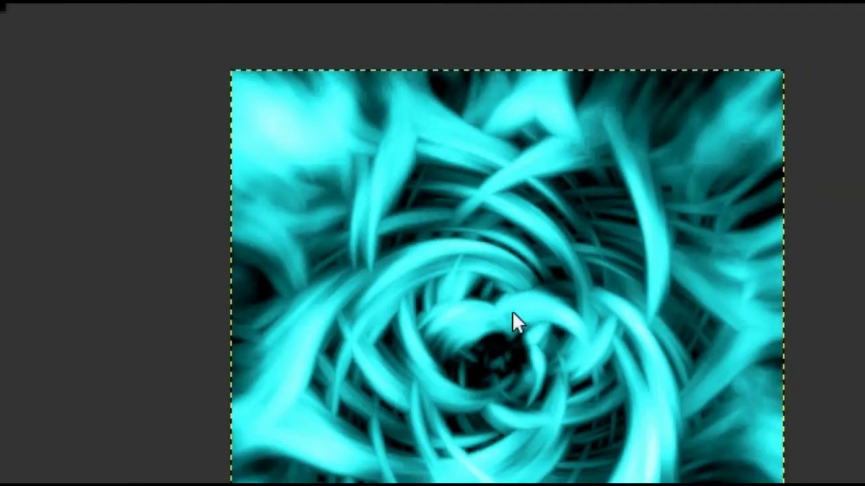
Fill the Background layer with white to cover the cyan swirl artwork.
scroll(512, 318, down, 2)
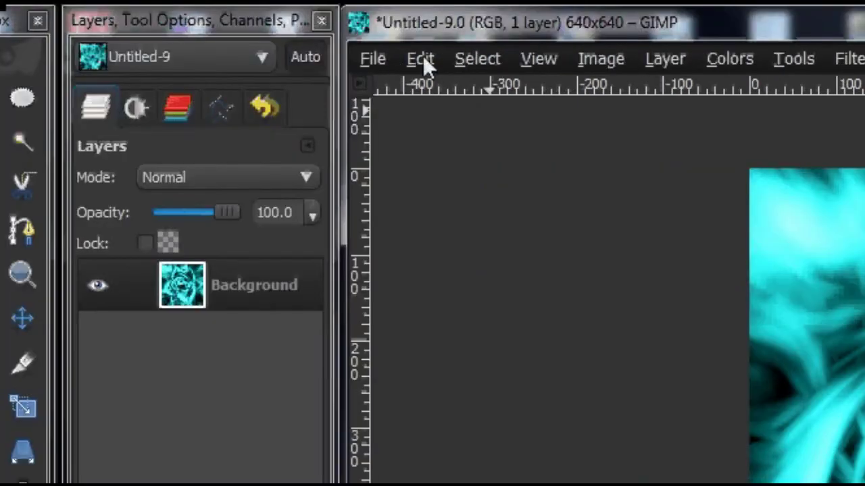
click(392, 60)
mouse_move(419, 58)
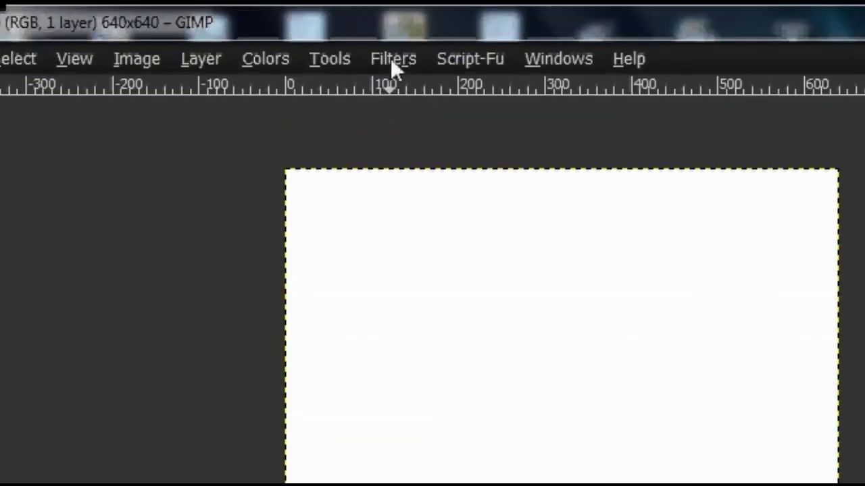
Render turbulent, randomized Solid Noise on the white canvas with detail 3 and X and Y size 4.0.
click(390, 59)
mouse_move(399, 273)
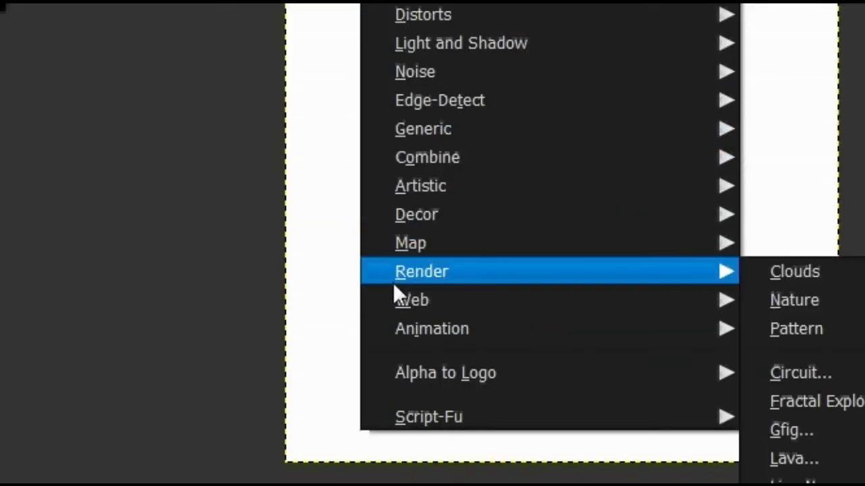
mouse_move(523, 297)
mouse_move(523, 271)
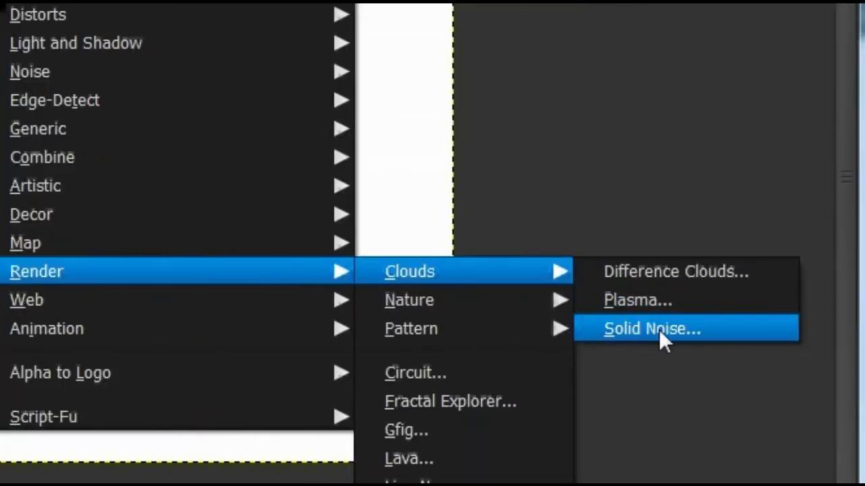
click(659, 330)
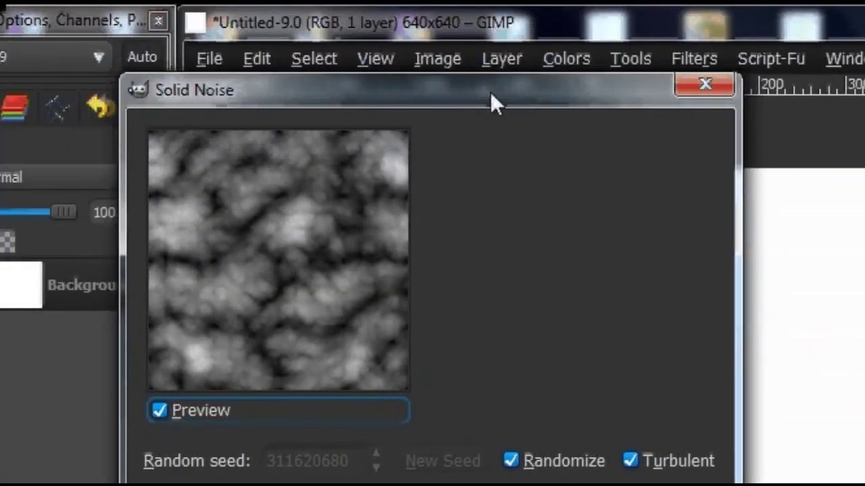
drag(489, 91, 659, 85)
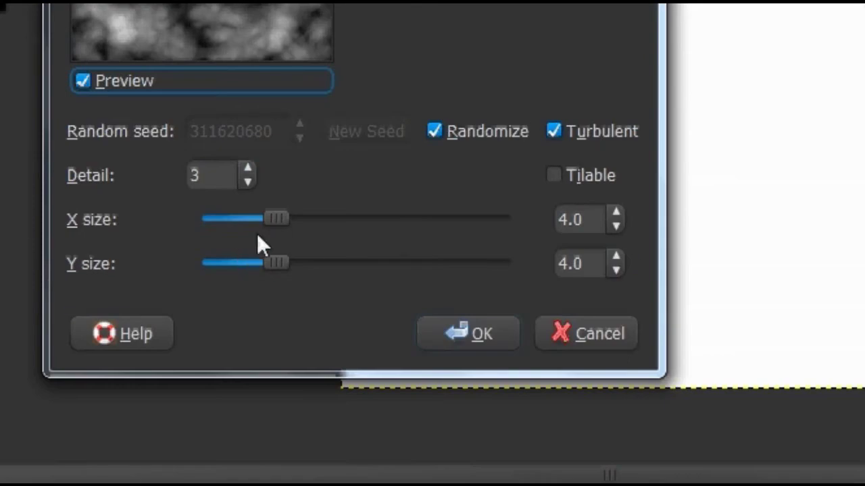
click(491, 335)
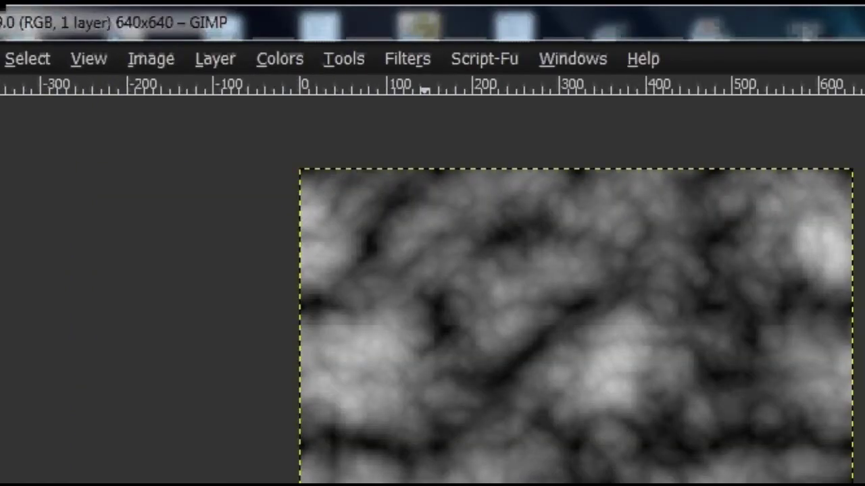
Render Difference Clouds over the solid noise.
click(407, 59)
mouse_move(437, 299)
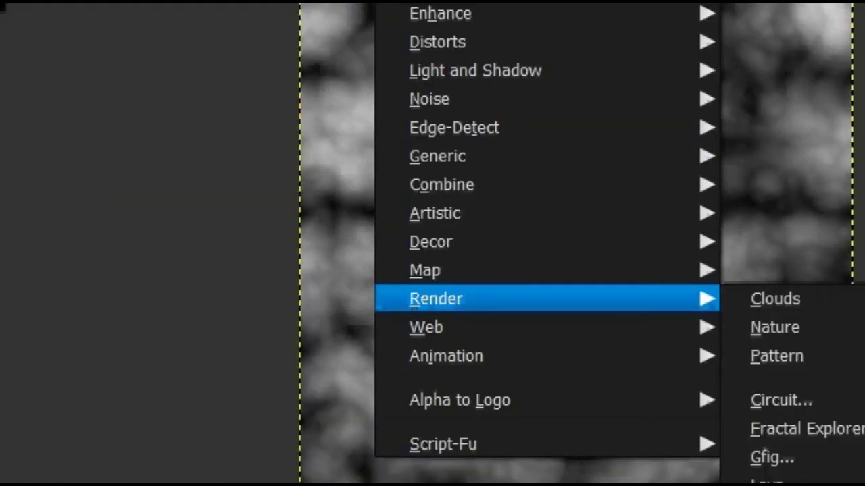
mouse_move(775, 299)
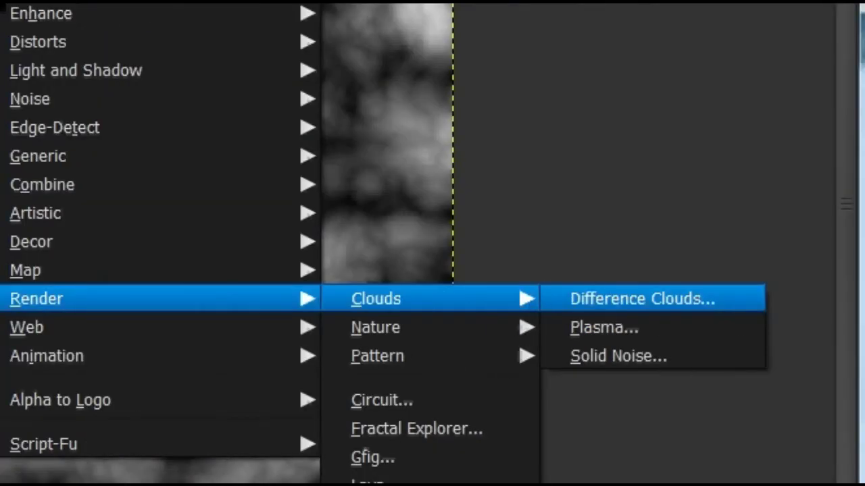
click(618, 356)
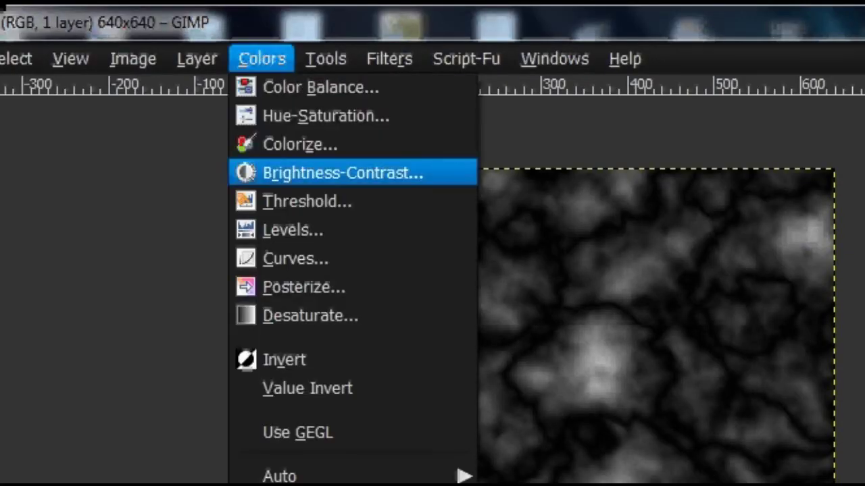
Brighten the clouds with Levels, setting the input gamma to 1.80 and the input white point to 177.
click(292, 229)
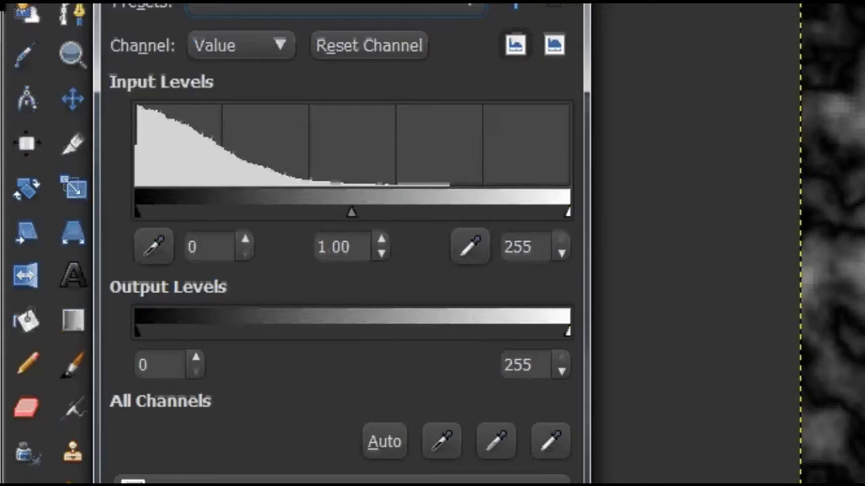
click(334, 247)
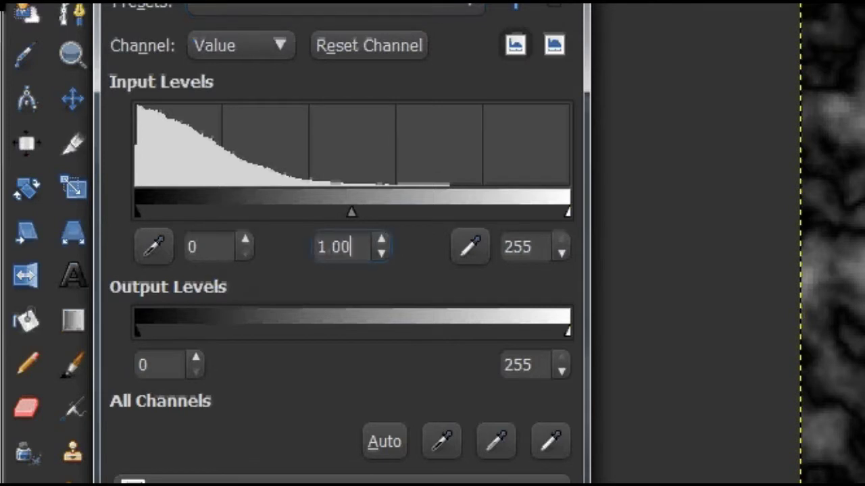
double_click(334, 247)
text(1.80)
click(527, 247)
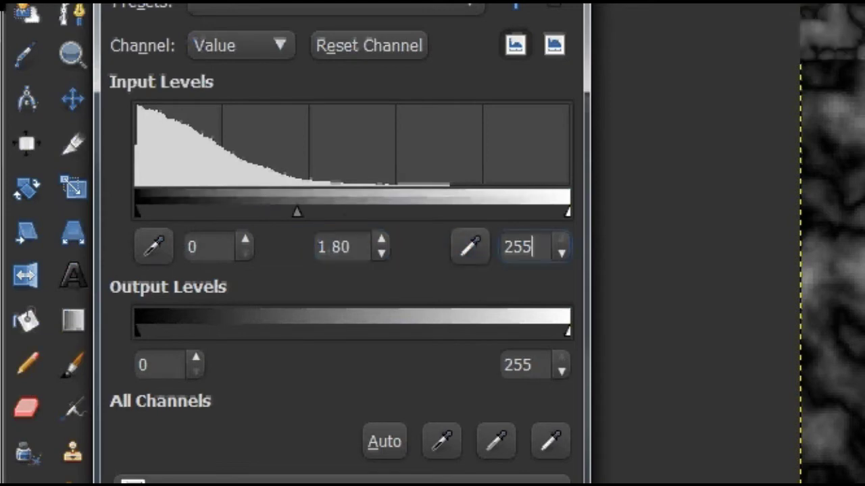
double_click(518, 247)
text(177)
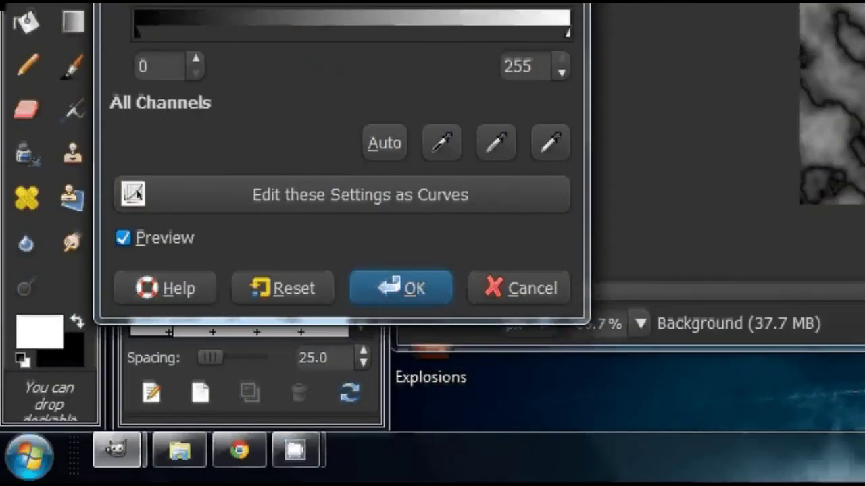
click(400, 288)
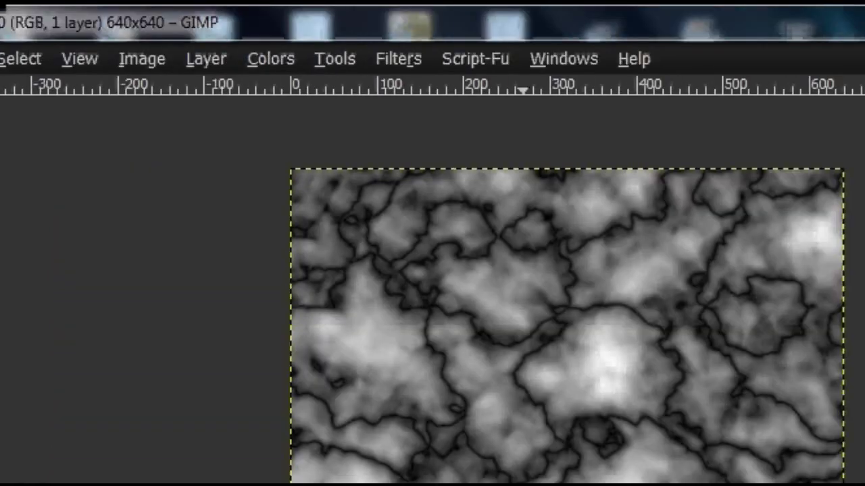
Apply an outward Zoom Motion Blur to the clouds, centred at 320, 320 px with length 60.
click(398, 58)
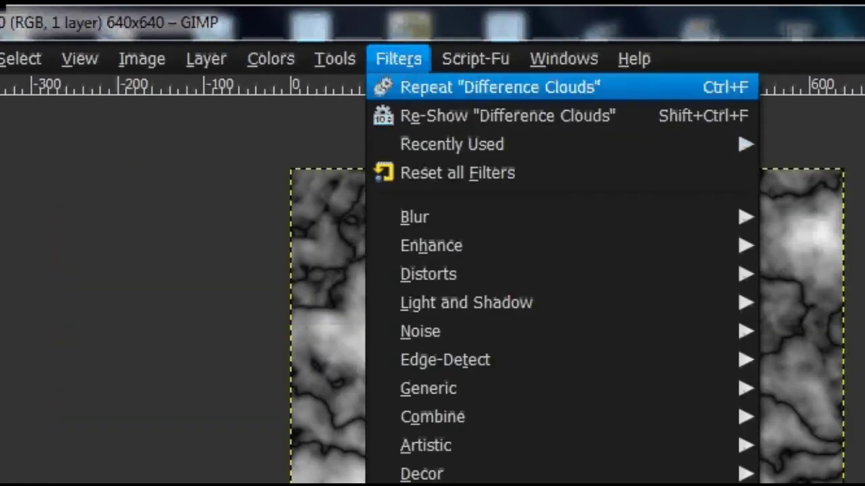
mouse_move(414, 217)
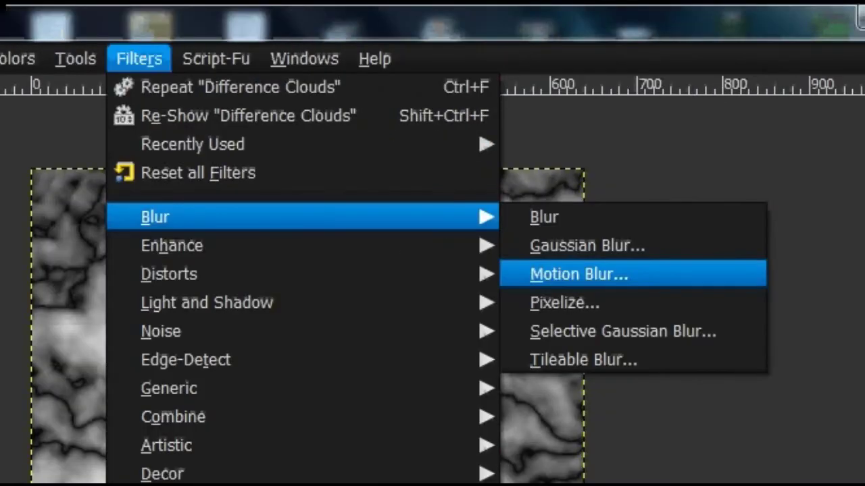
click(825, 274)
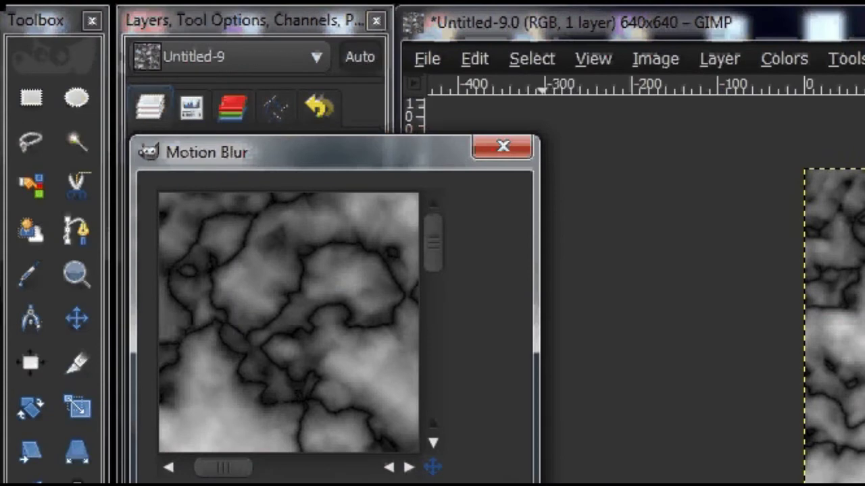
click(0, 485)
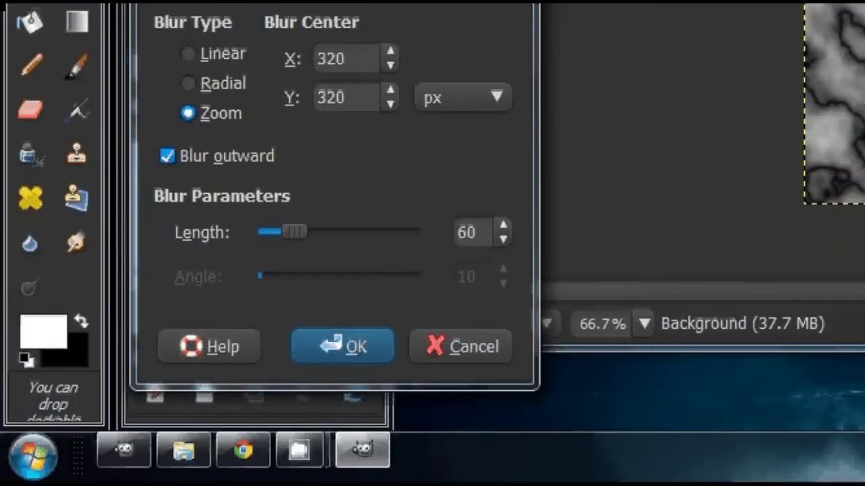
click(342, 408)
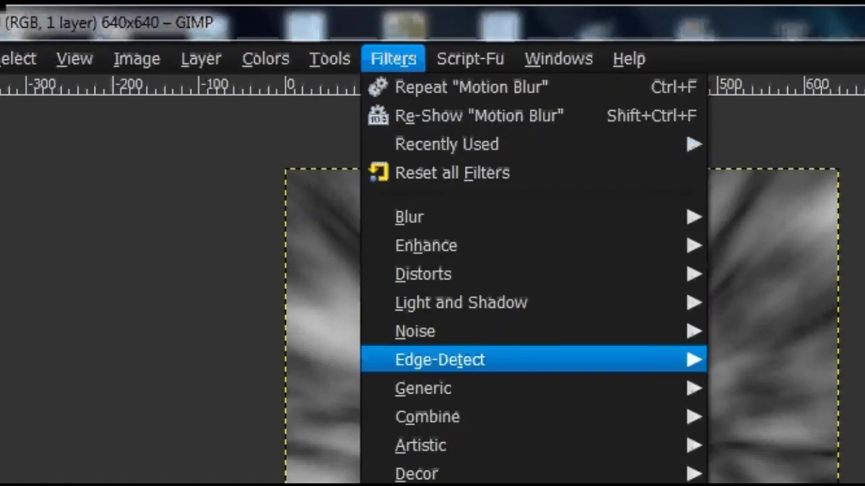
Apply Whirl and Pinch to the blurred clouds with whirl angle about 156, pinch amount 0.053 and radius 1.000.
mouse_move(446, 414)
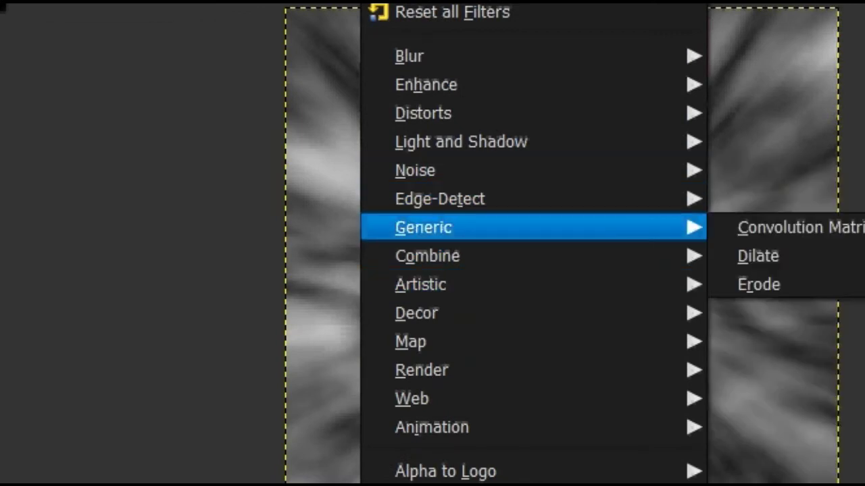
mouse_move(423, 113)
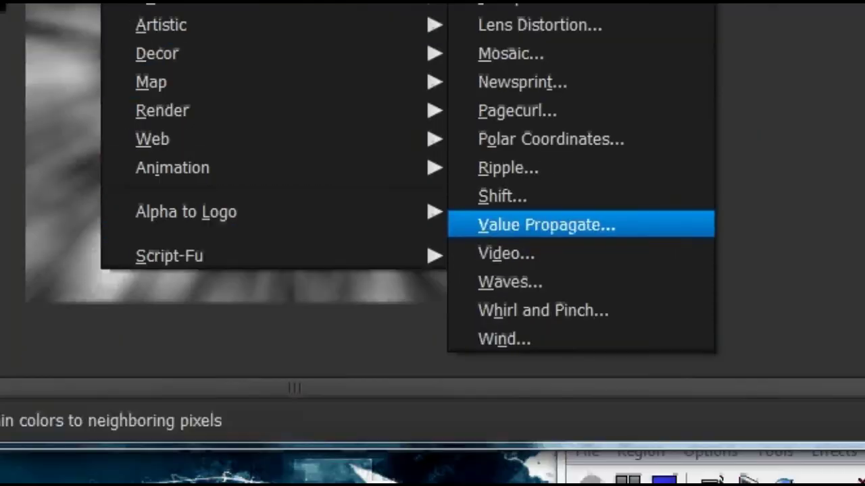
click(540, 311)
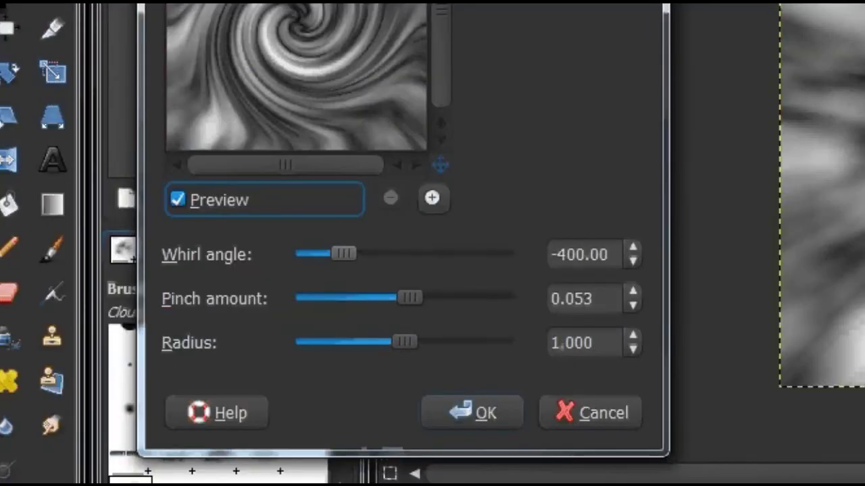
drag(343, 254, 429, 254)
click(472, 413)
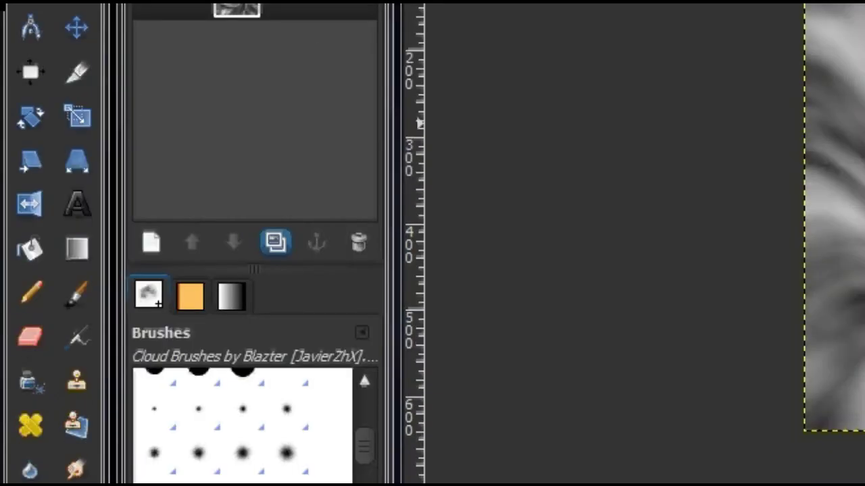
Duplicate the whirled Background layer and bring up the Layers dialog.
click(275, 242)
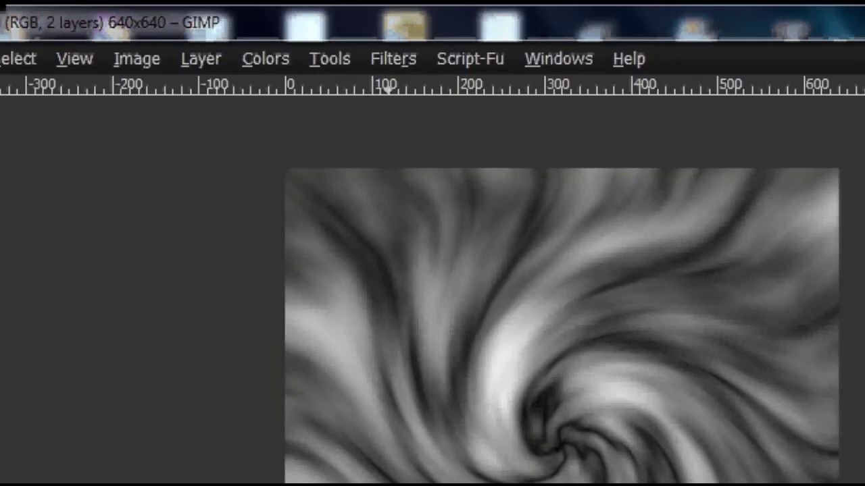
click(391, 59)
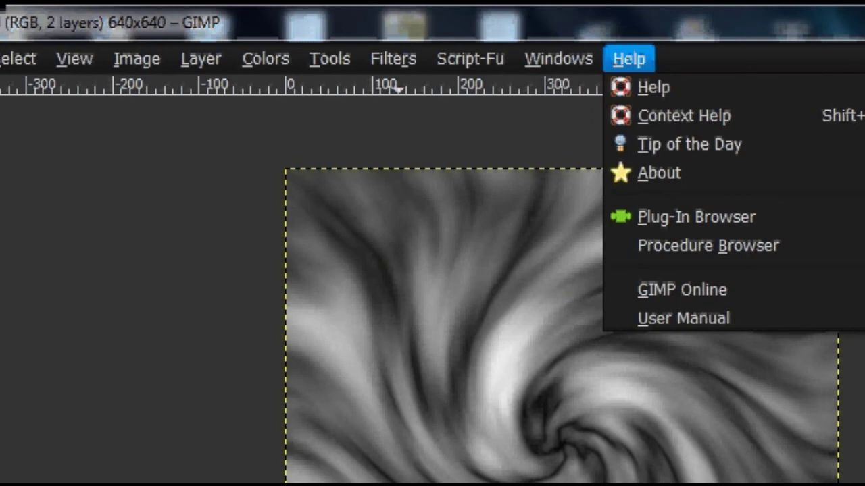
mouse_move(558, 59)
mouse_move(614, 115)
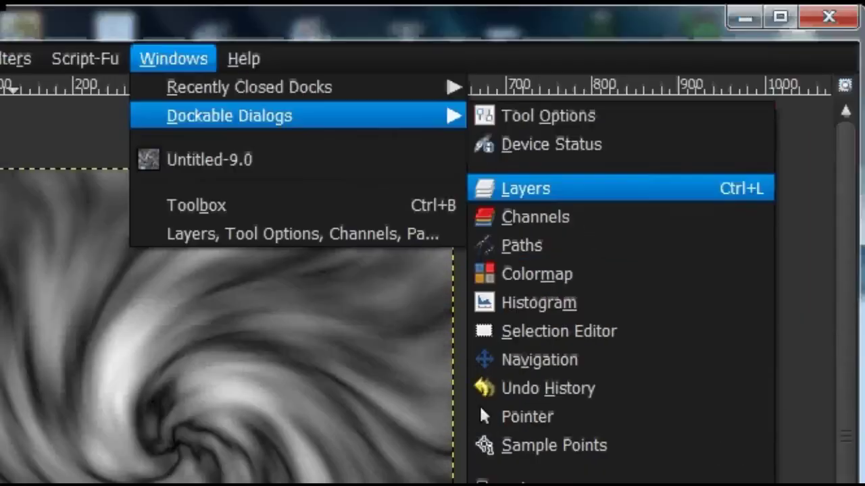
click(534, 189)
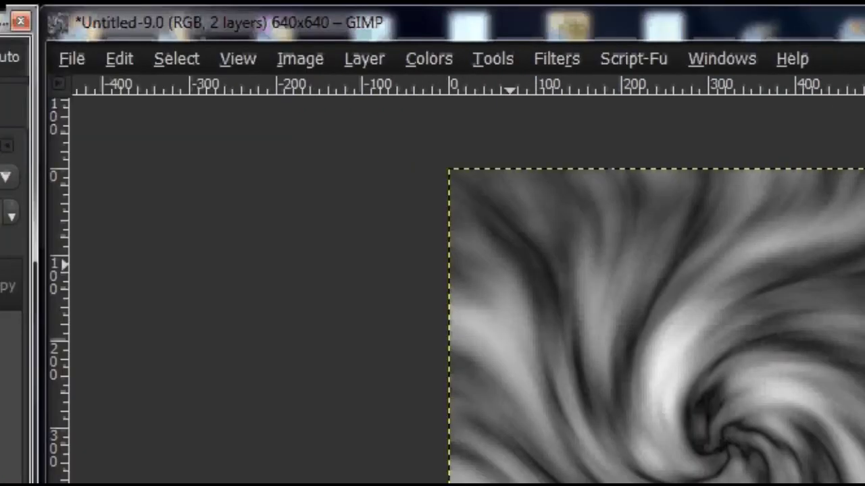
Reapply Whirl and Pinch to the Background copy layer with whirl angle -400 and set its blend mode to Lighten only.
click(557, 59)
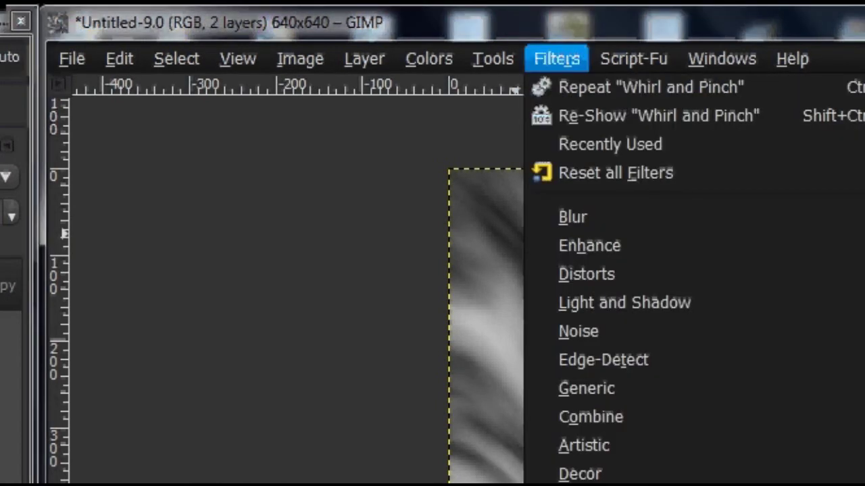
click(658, 114)
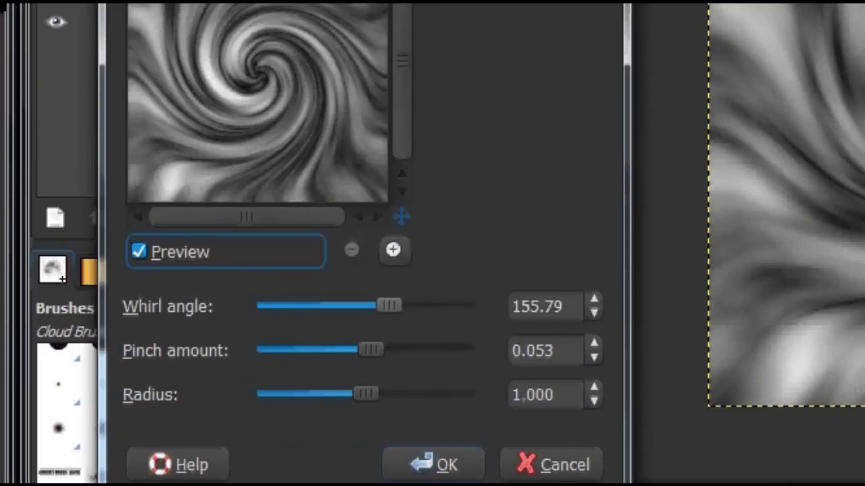
drag(388, 306, 301, 305)
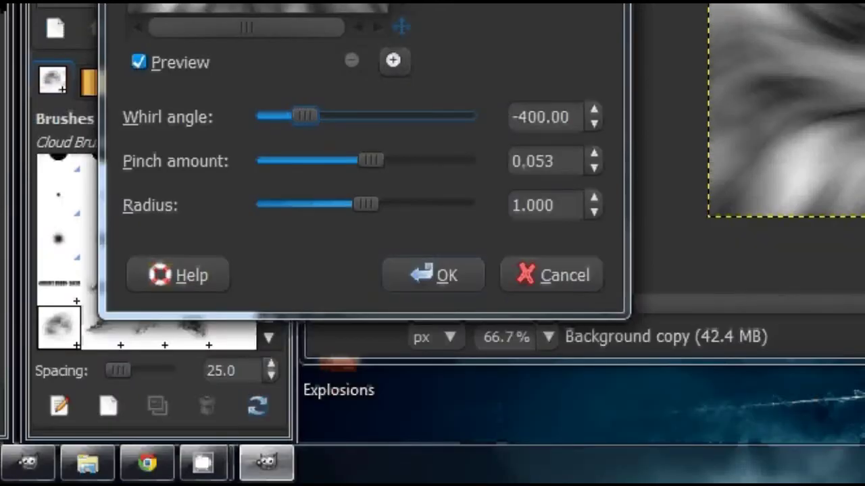
click(435, 278)
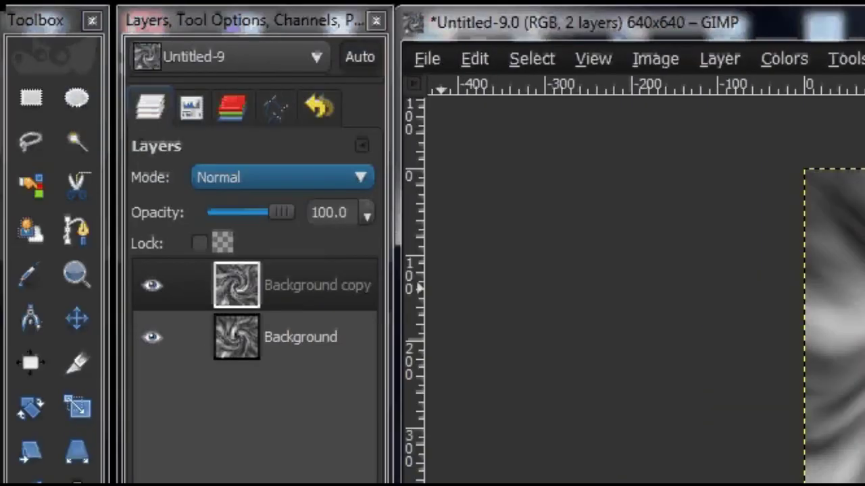
click(283, 177)
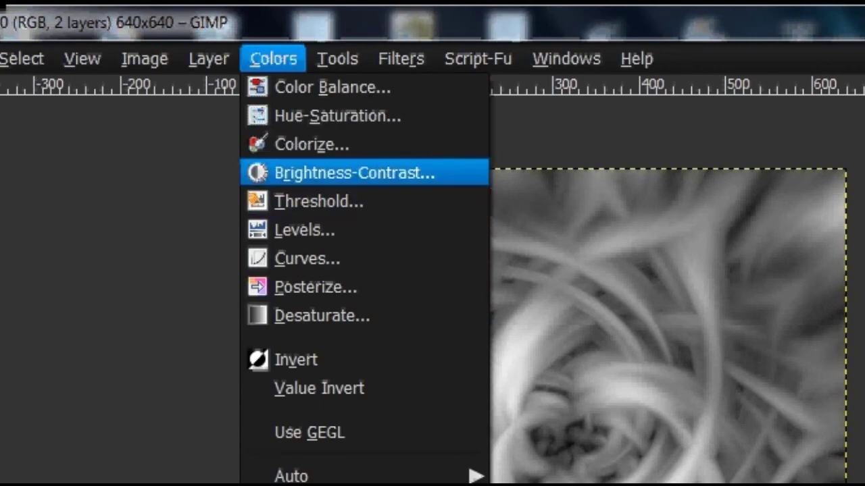
click(338, 172)
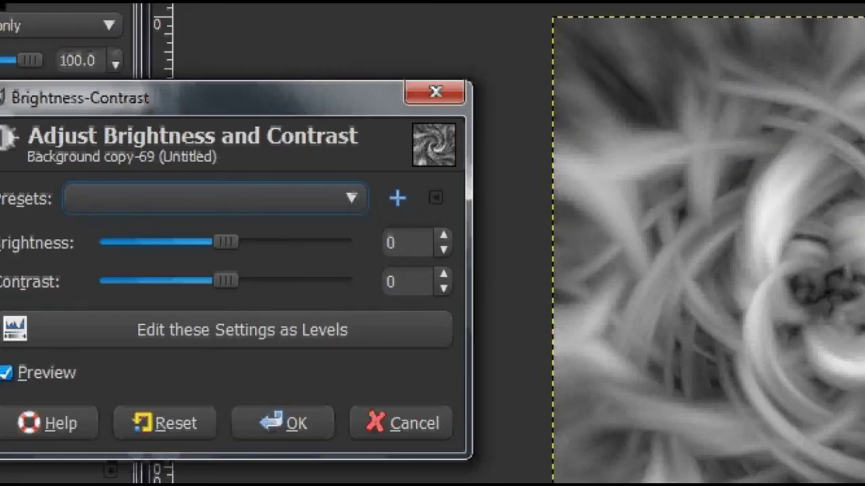
mouse_move(225, 281)
mouse_down()
mouse_move(353, 281)
mouse_move(225, 281)
mouse_up()
click(402, 424)
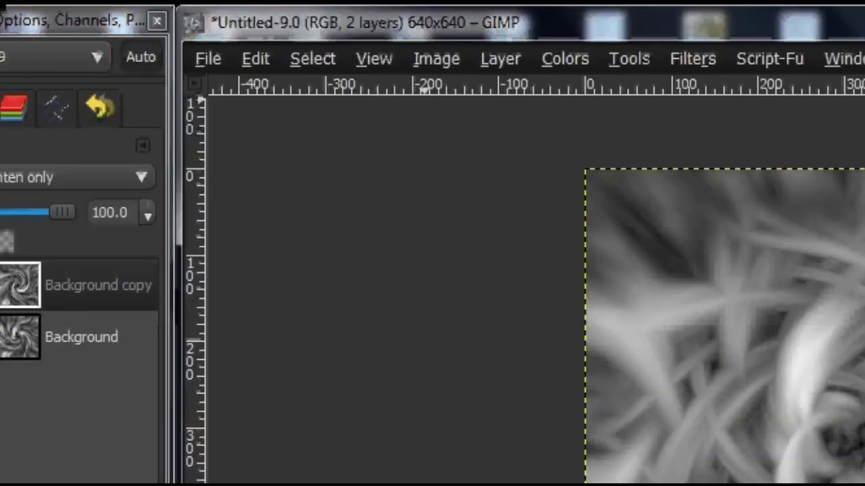
Flatten the image into a single layer and raise its contrast to 35 with Brightness-Contrast.
click(654, 58)
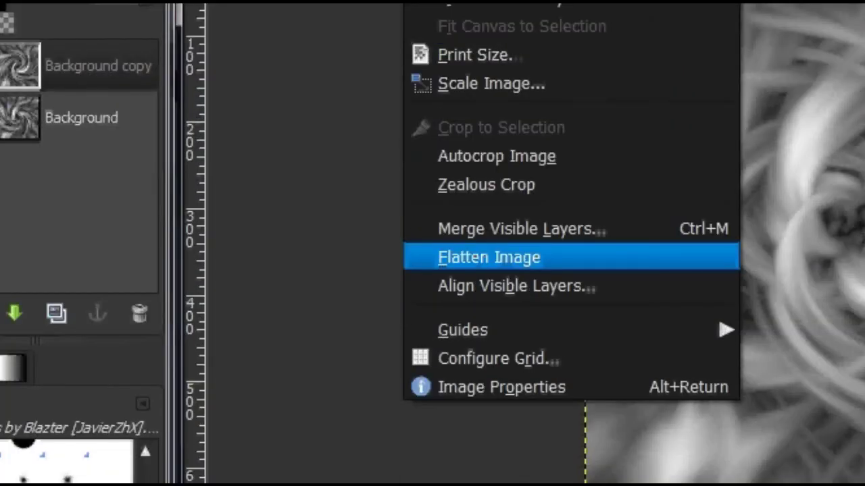
click(489, 476)
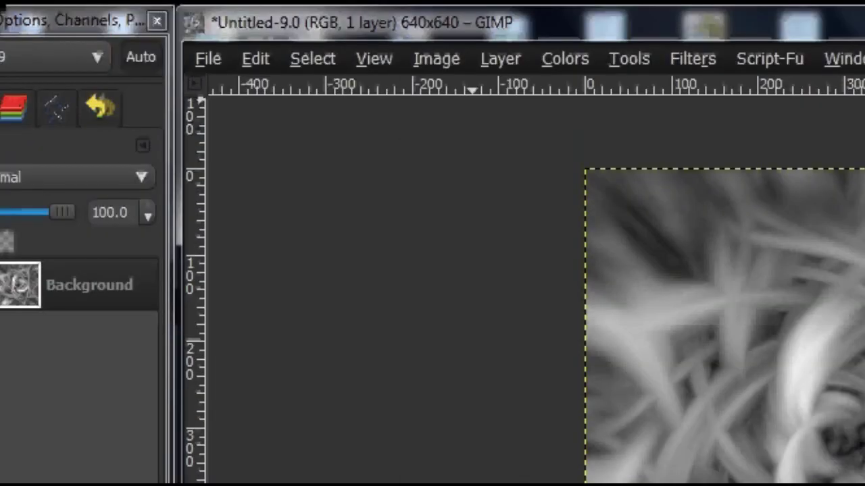
click(564, 58)
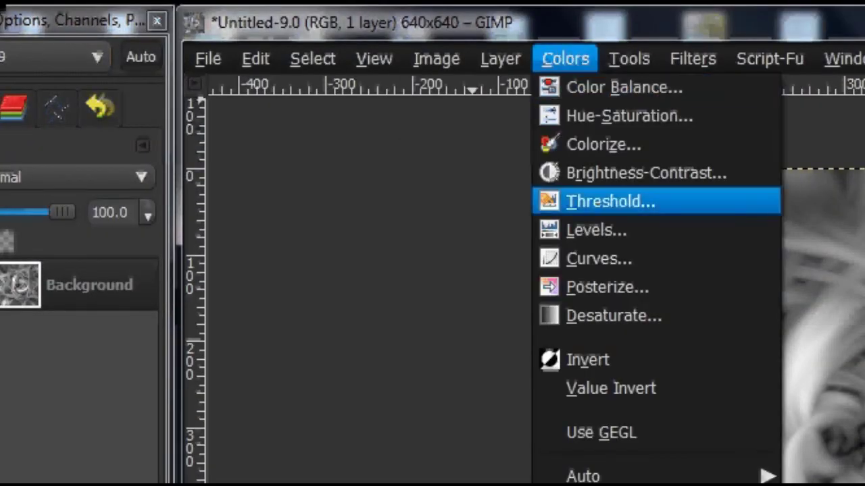
click(647, 172)
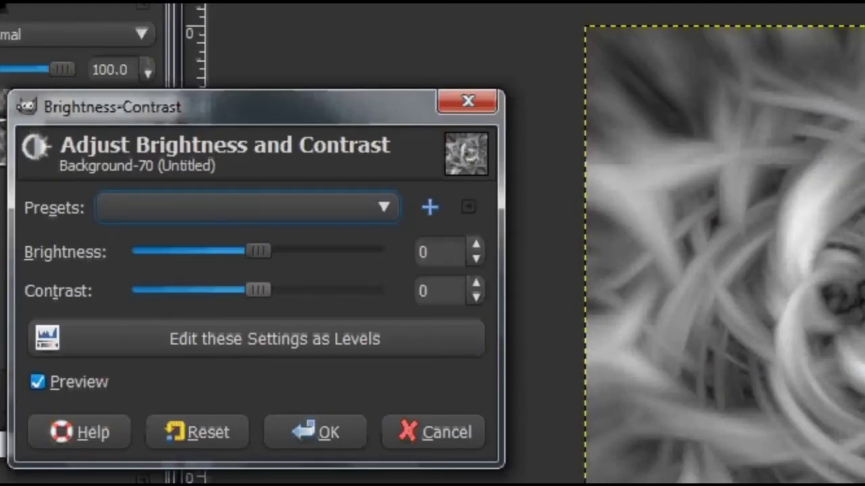
drag(258, 433, 316, 432)
drag(317, 290, 294, 290)
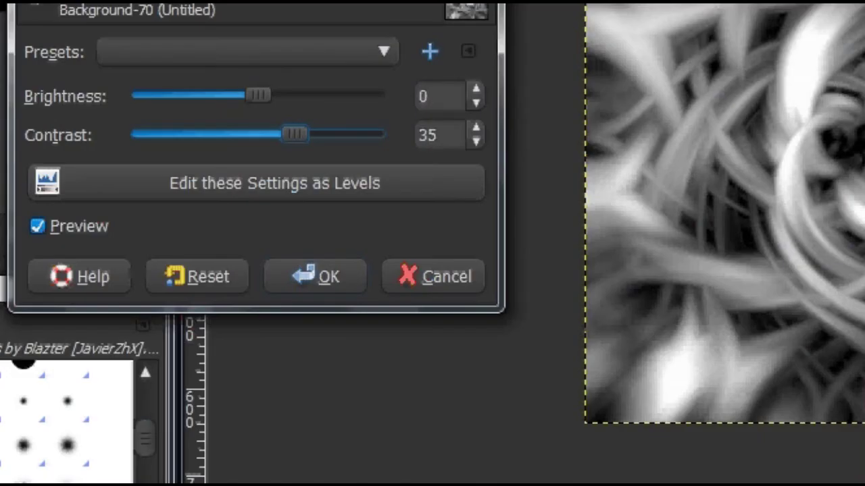
click(315, 432)
Apply Color Balance to the midtones with red 100 and blue 100, shifting the green level slightly toward magenta.
key(Return)
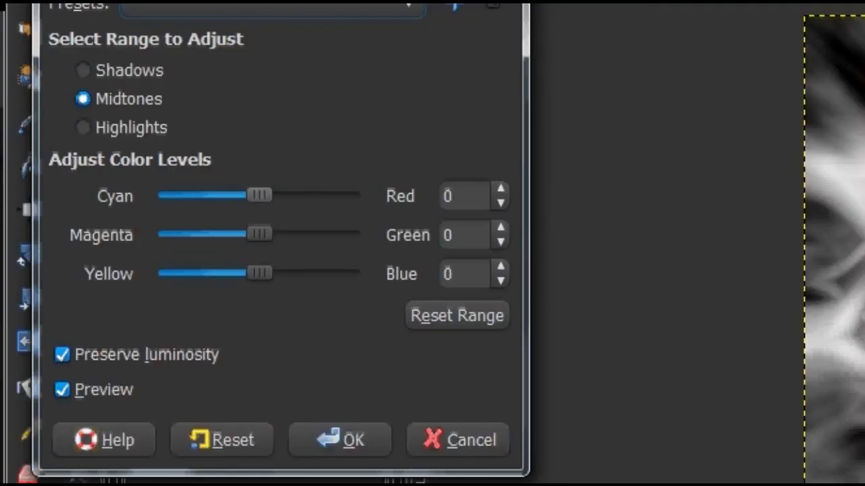
drag(260, 195, 362, 195)
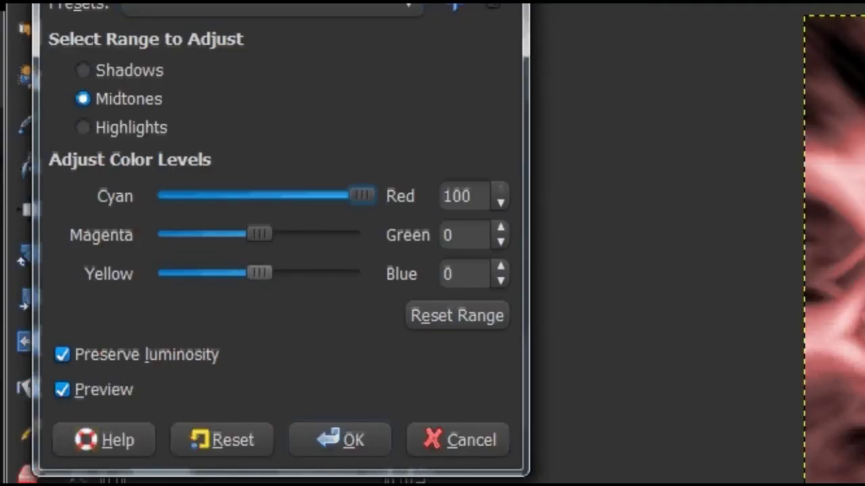
drag(258, 274, 362, 273)
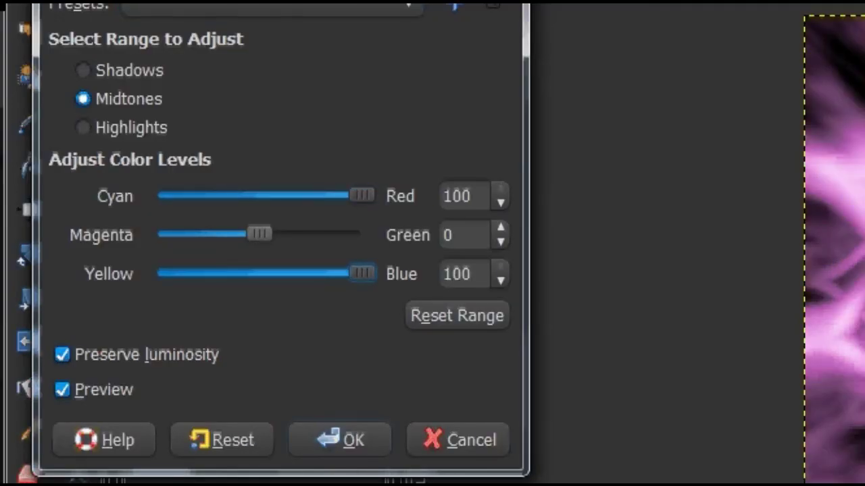
drag(259, 234, 231, 235)
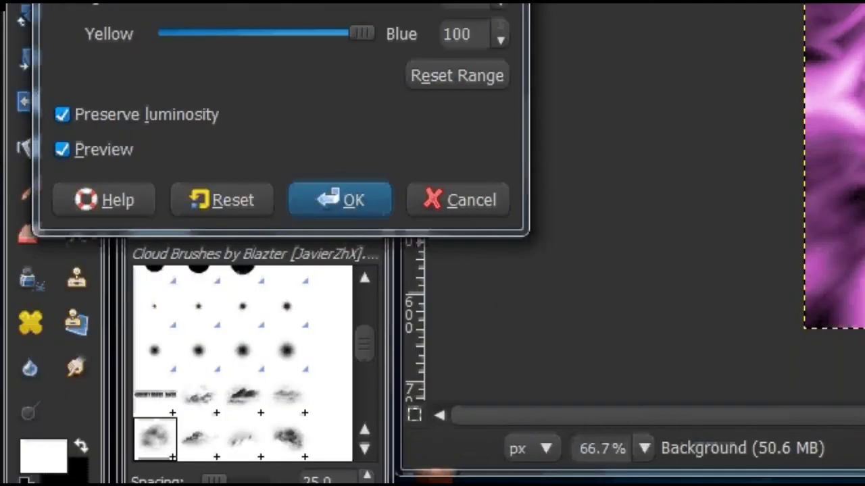
click(340, 440)
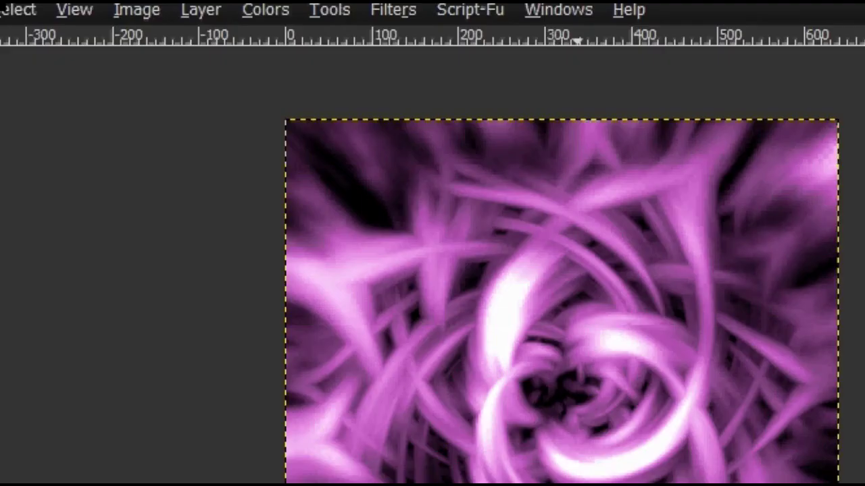